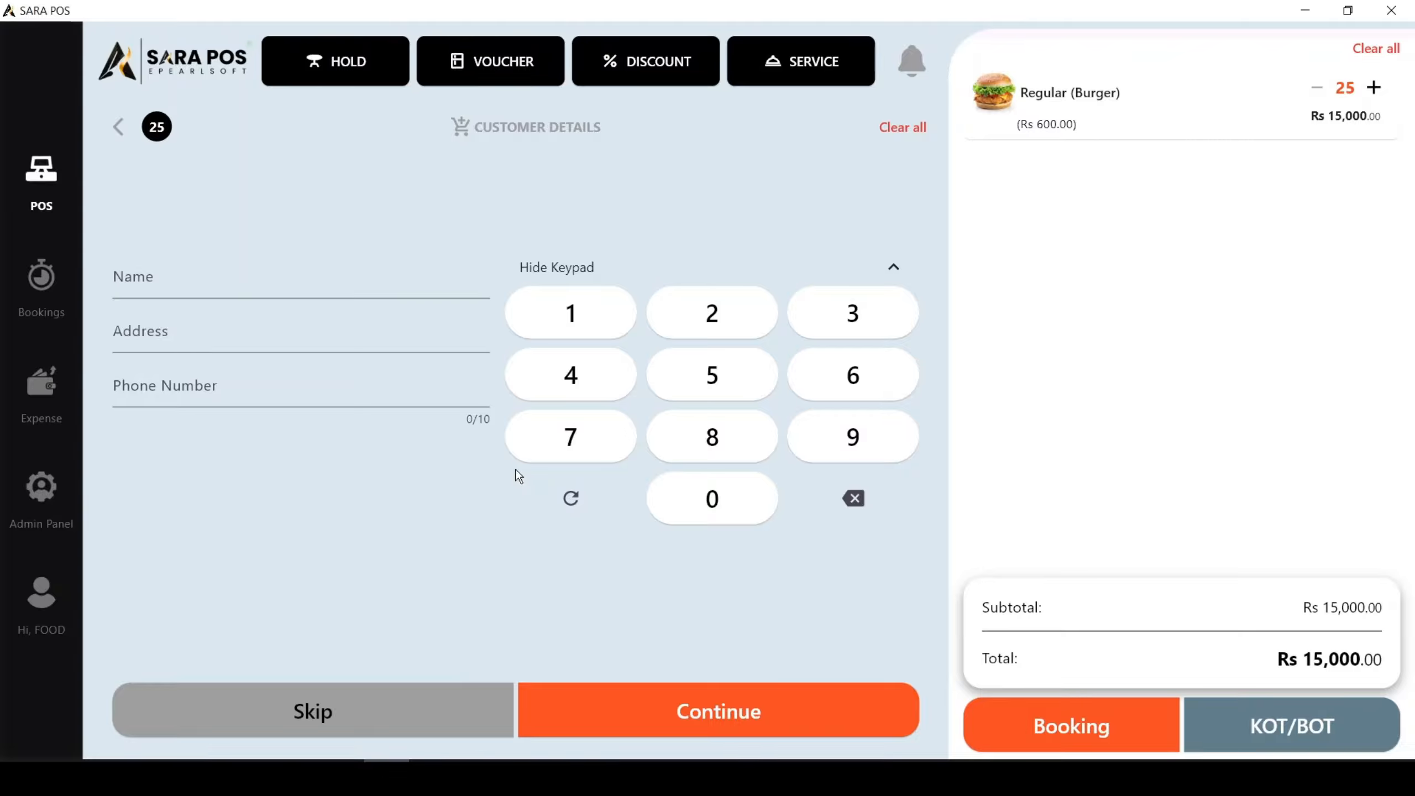
# Enter the customer's phone number for the burger booking and continue to the pickup date selection
pyautogui.click(713, 498)
pyautogui.click(611, 455)
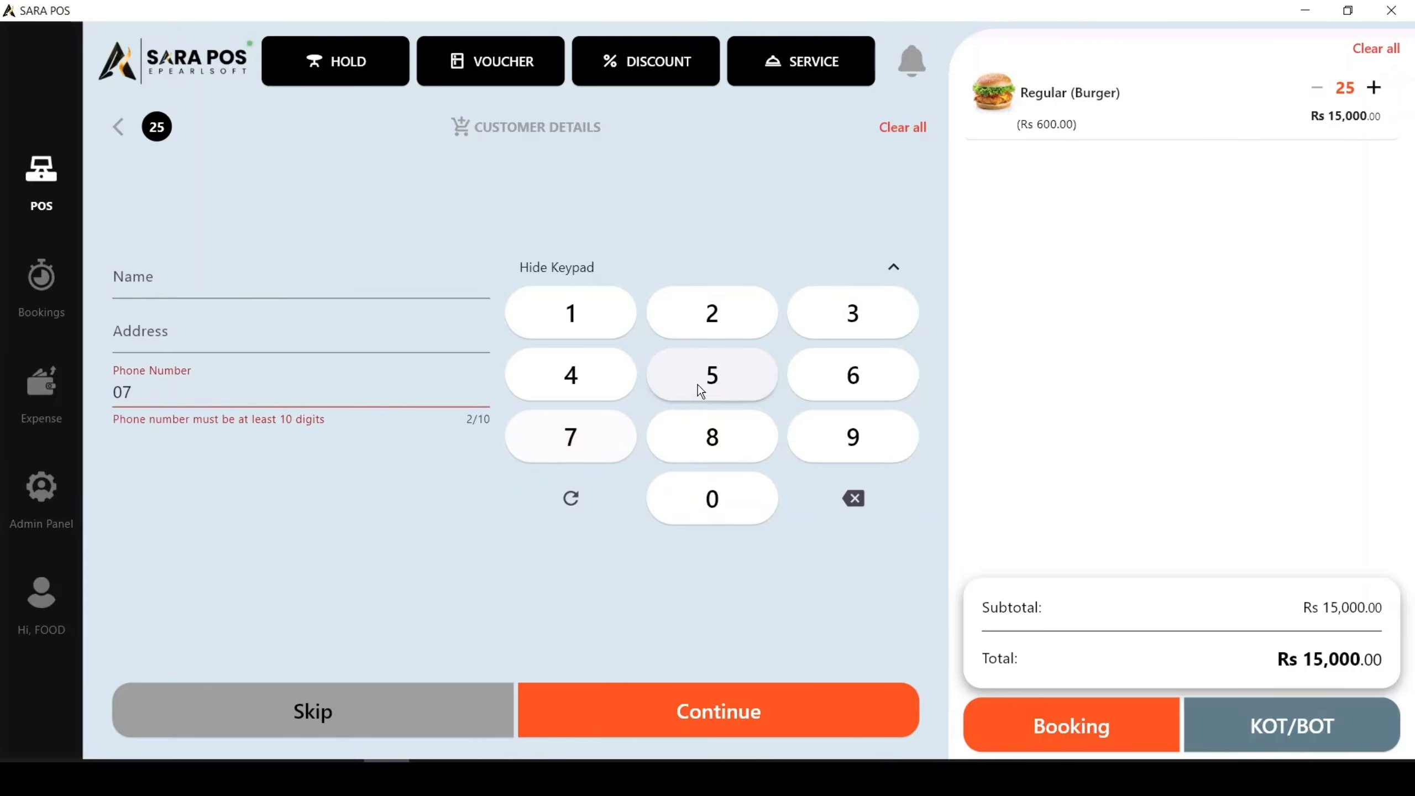
pyautogui.click(698, 385)
pyautogui.click(723, 498)
pyautogui.click(577, 431)
pyautogui.click(751, 382)
pyautogui.click(606, 328)
pyautogui.click(744, 362)
pyautogui.click(724, 321)
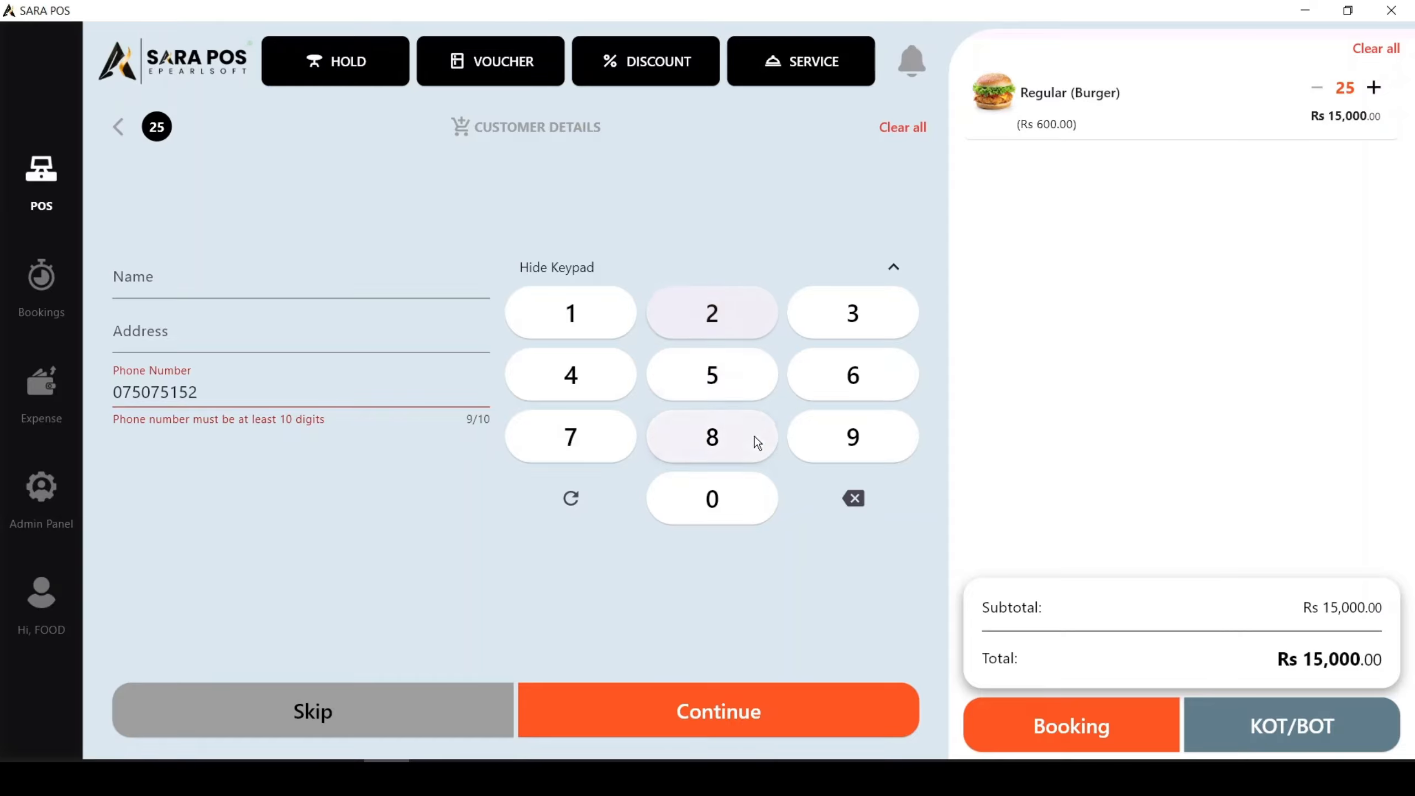
pyautogui.click(752, 440)
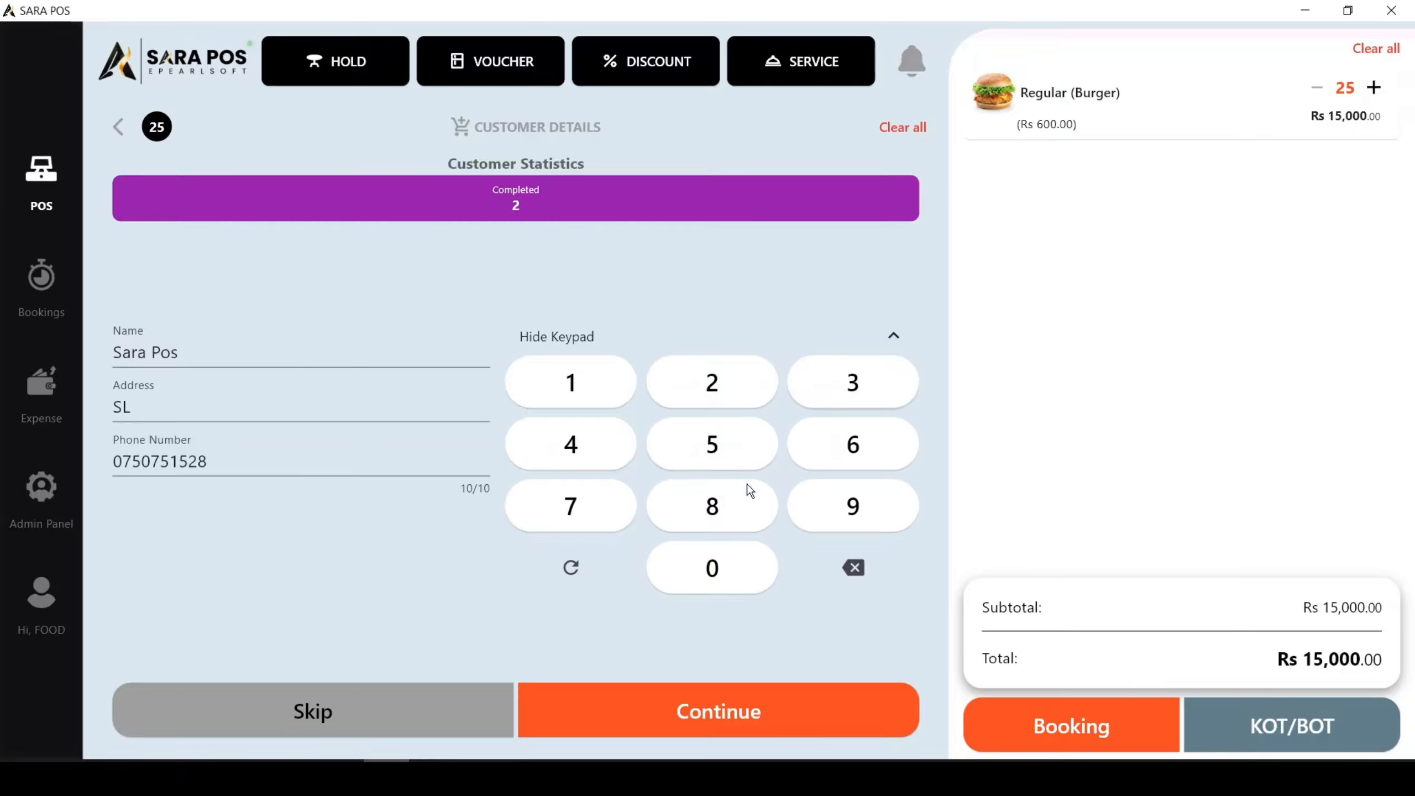
pyautogui.click(672, 721)
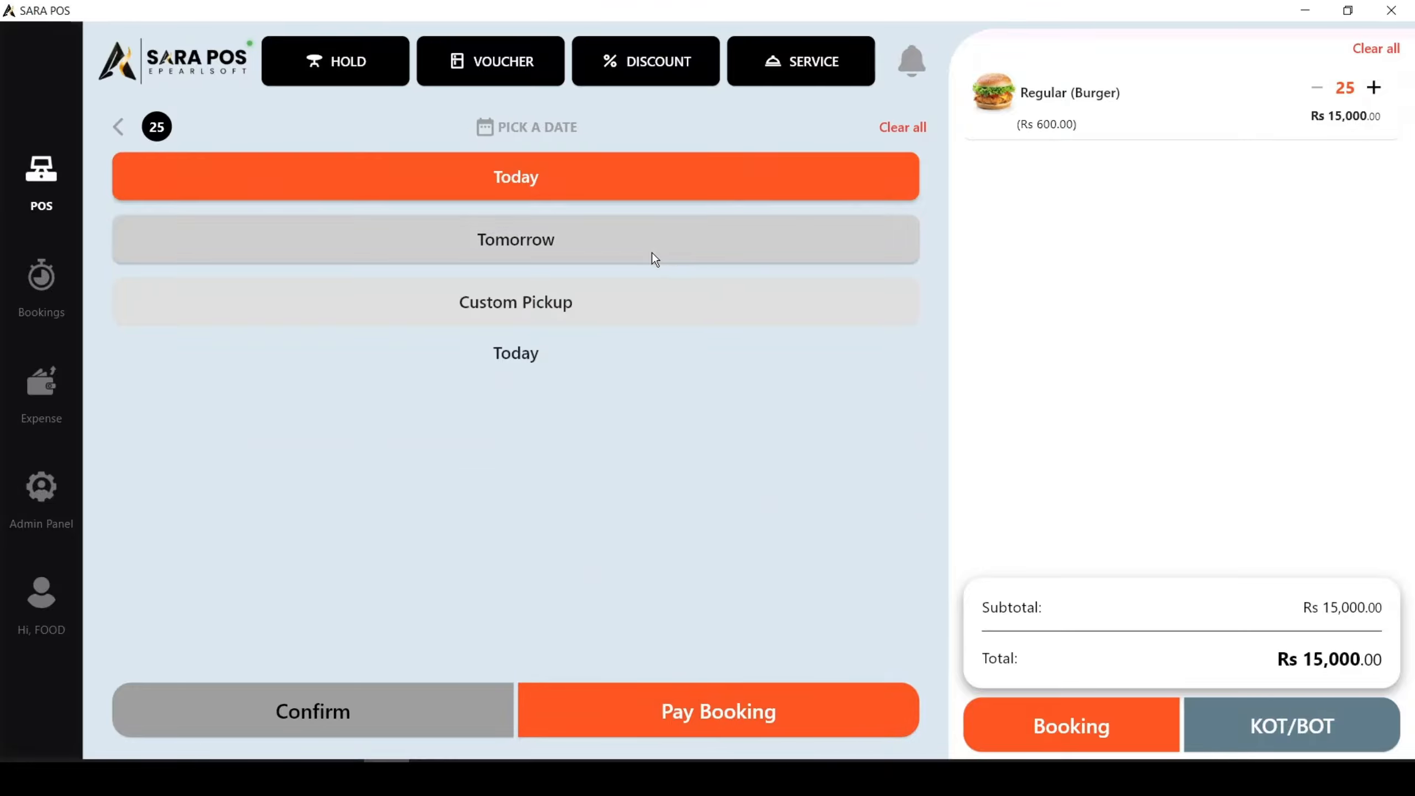
# Check the custom pickup calendar, keep Today as the pickup date and proceed to pay for the booking
pyautogui.click(551, 314)
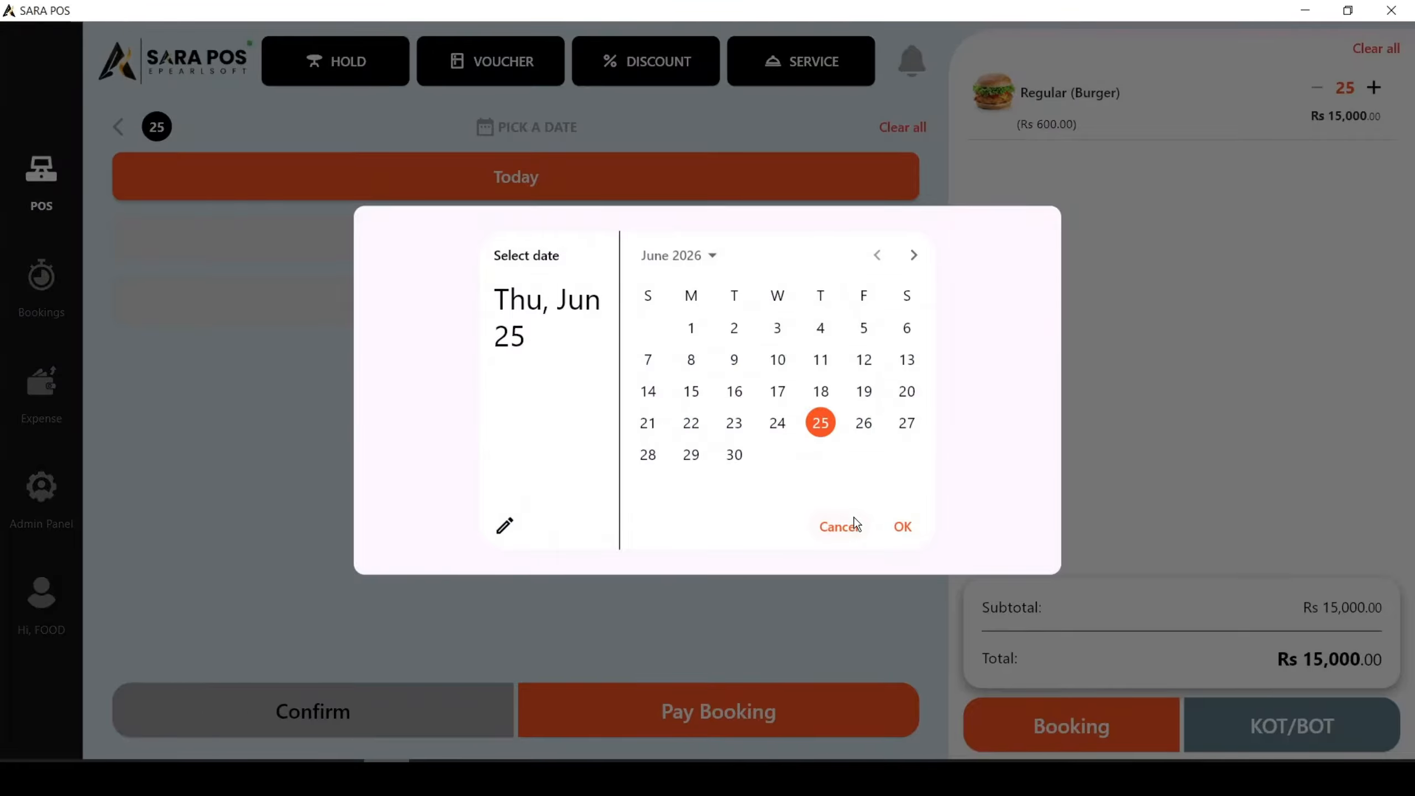
pyautogui.click(843, 526)
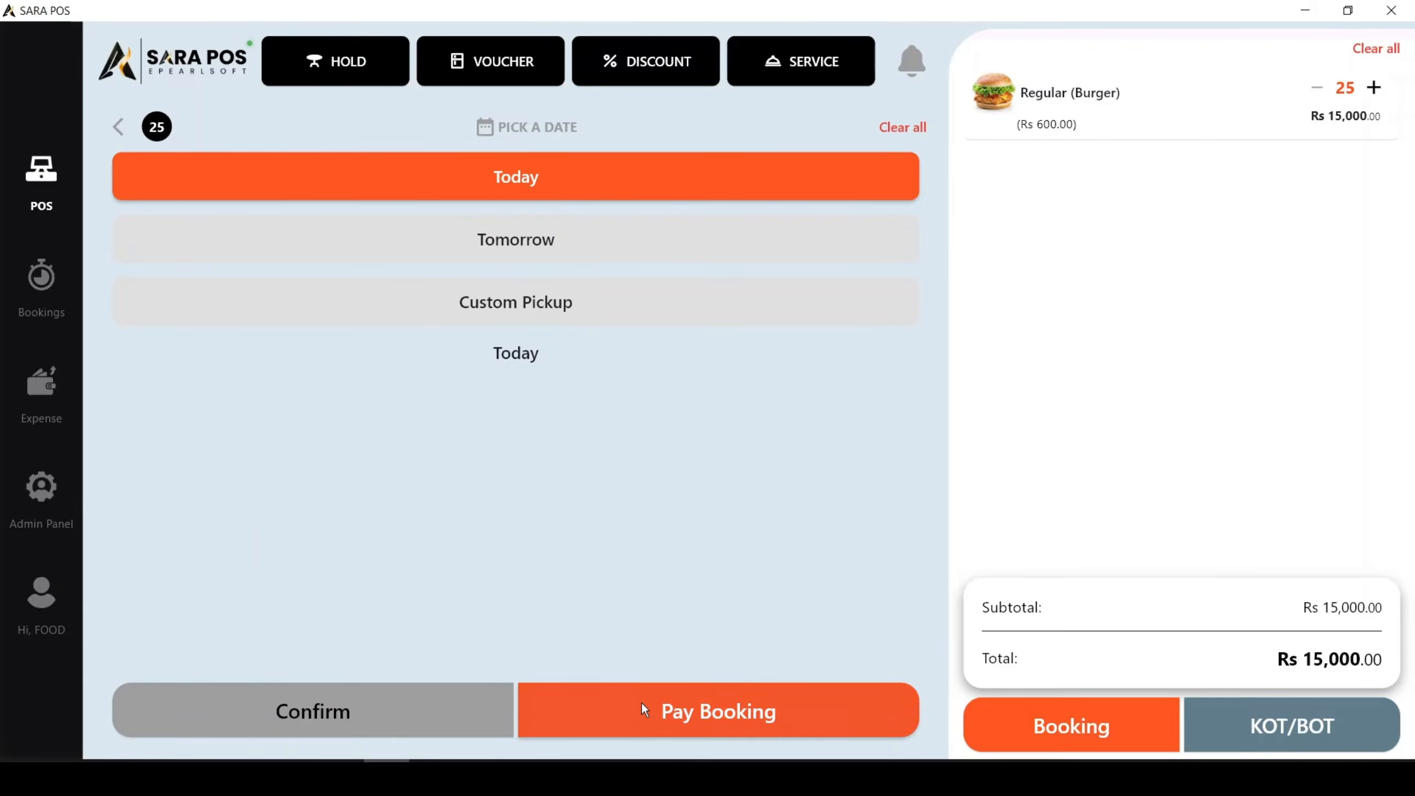
pyautogui.click(724, 731)
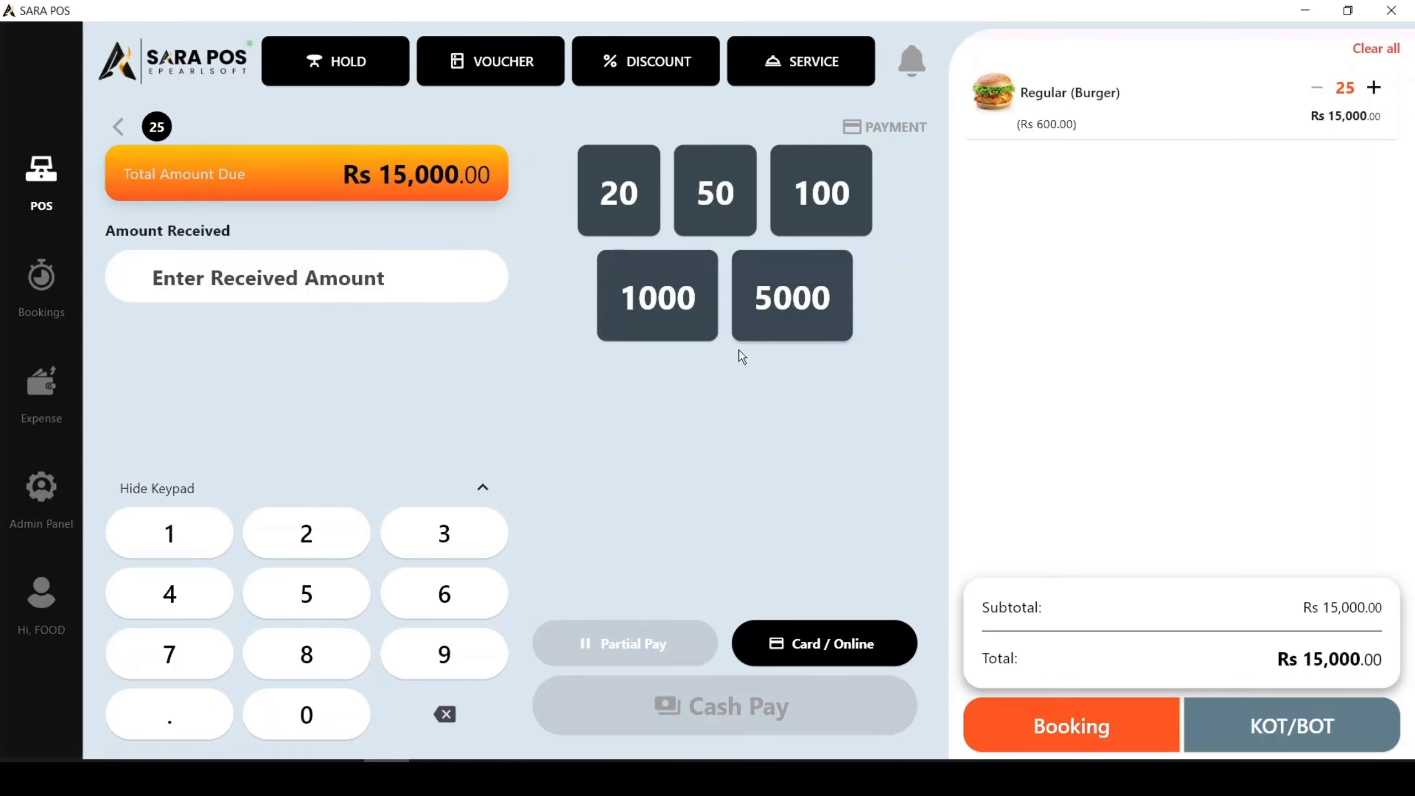
pyautogui.click(777, 311)
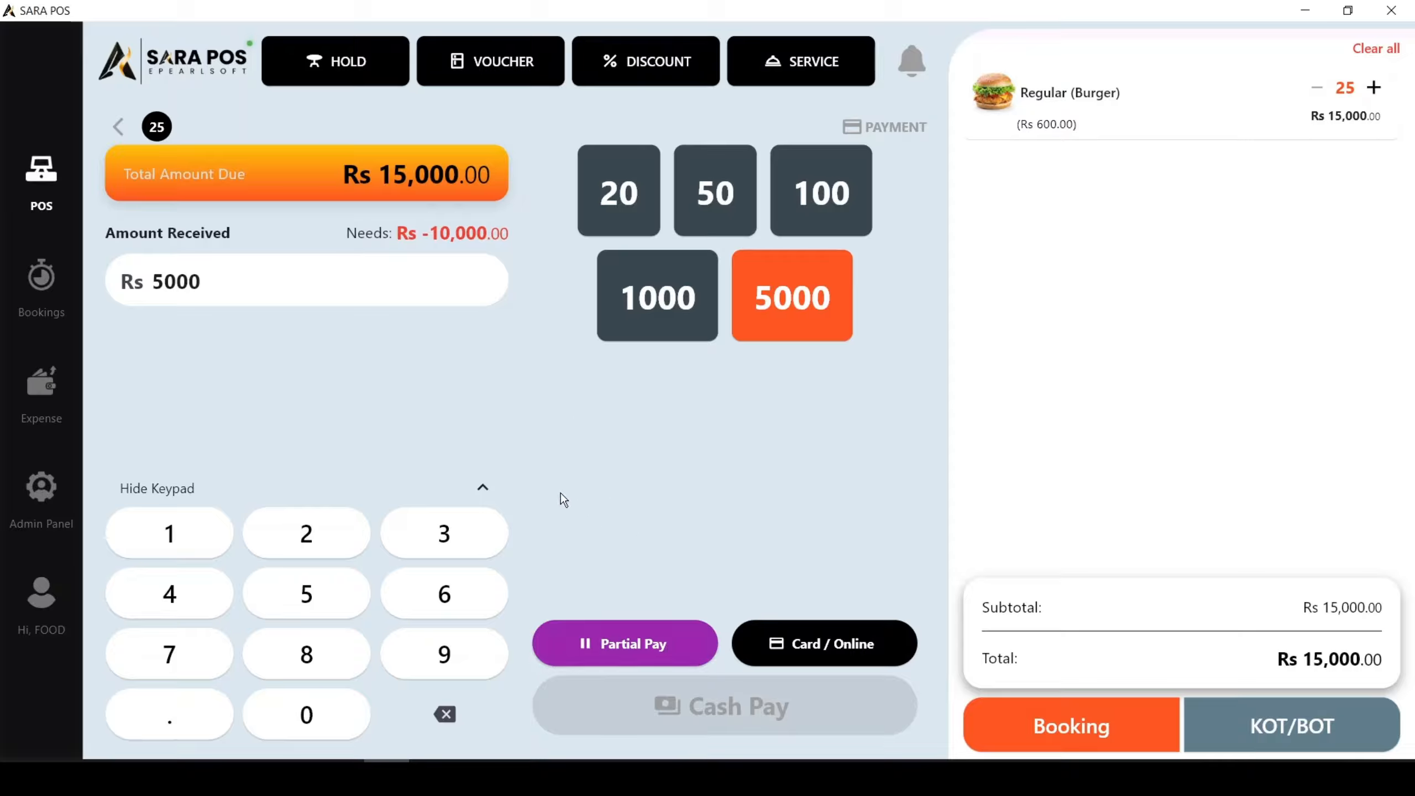
pyautogui.doubleClick(446, 715)
pyautogui.doubleClick(447, 714)
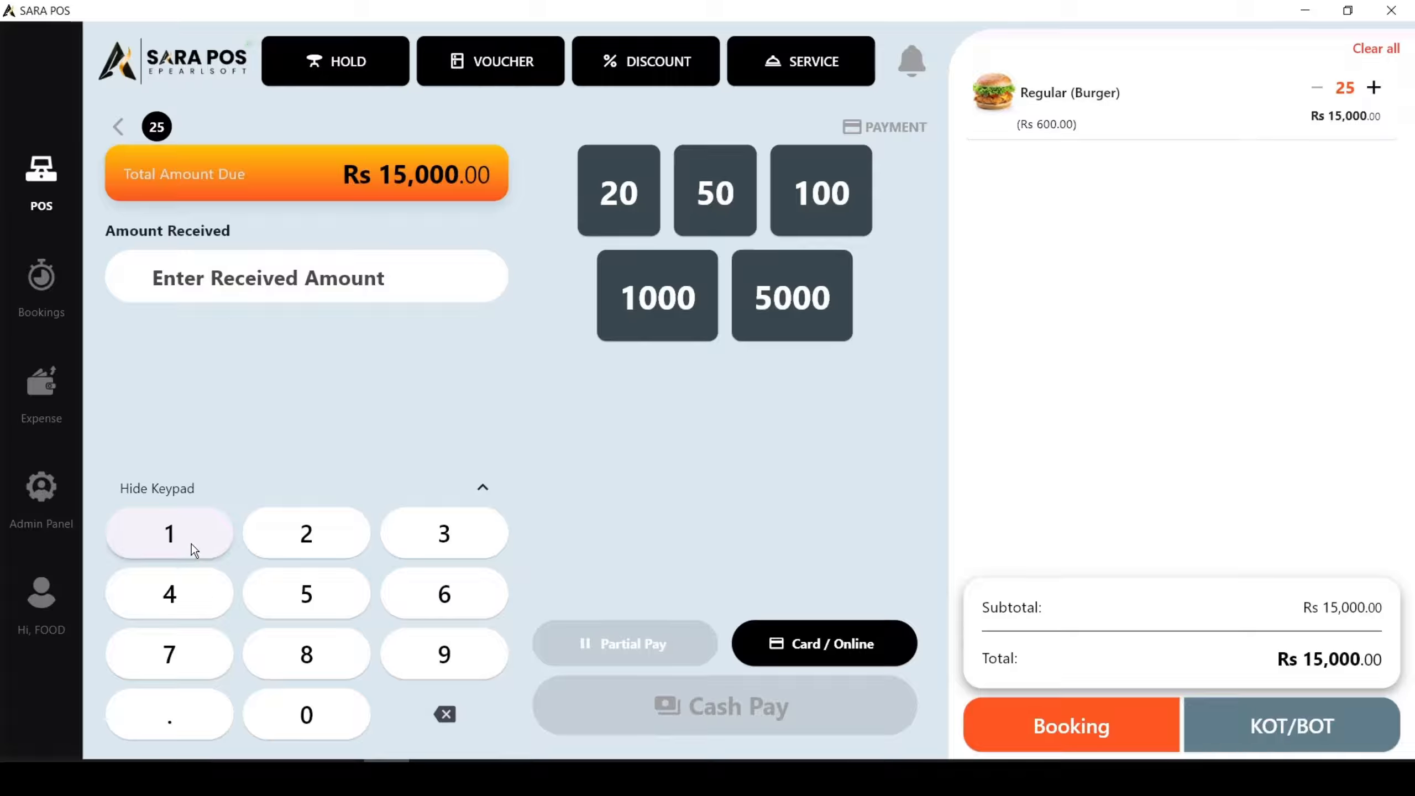
pyautogui.click(441, 705)
pyautogui.click(332, 536)
pyautogui.click(315, 706)
pyautogui.click(315, 705)
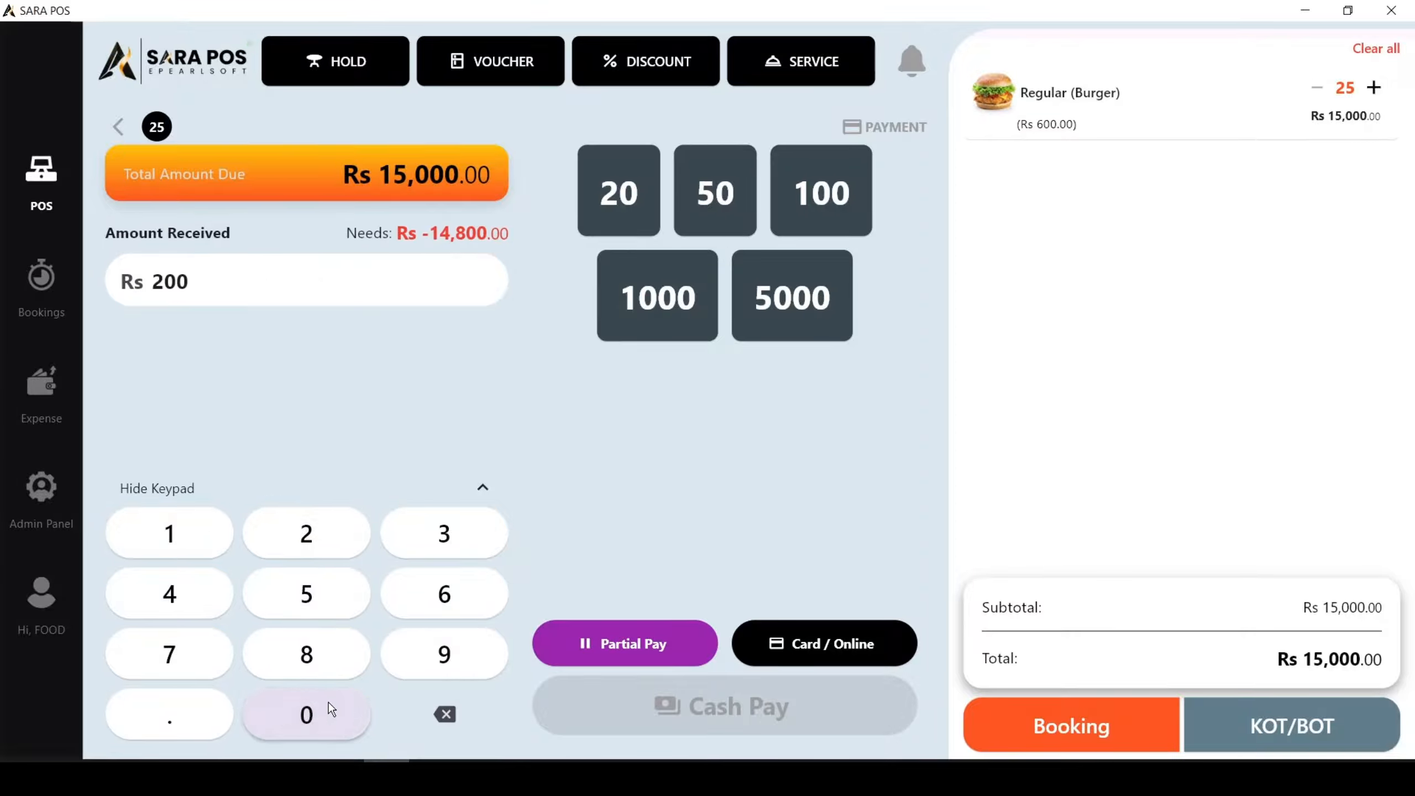
pyautogui.click(315, 705)
pyautogui.click(315, 706)
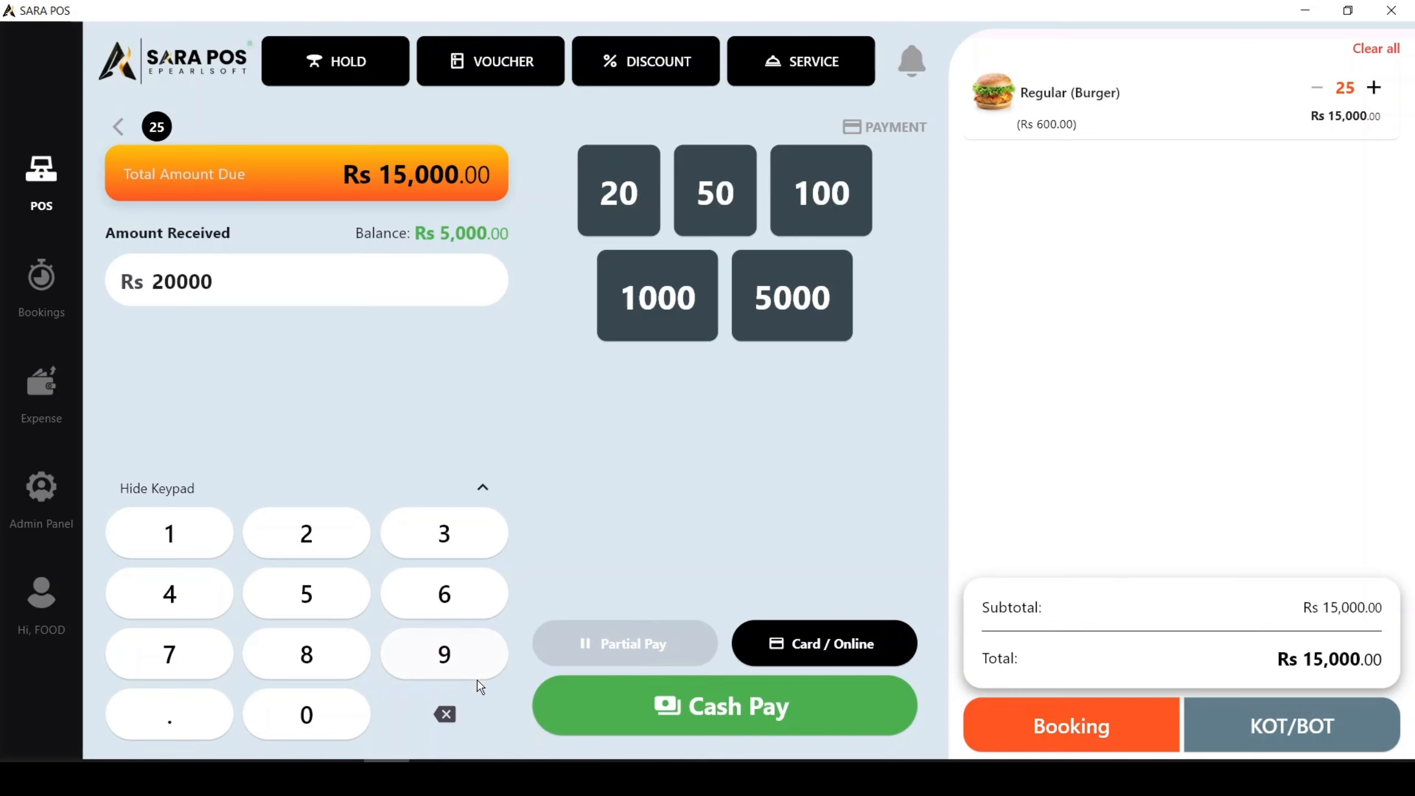
pyautogui.click(442, 705)
pyautogui.click(442, 706)
pyautogui.click(442, 706)
pyautogui.click(442, 705)
pyautogui.click(442, 705)
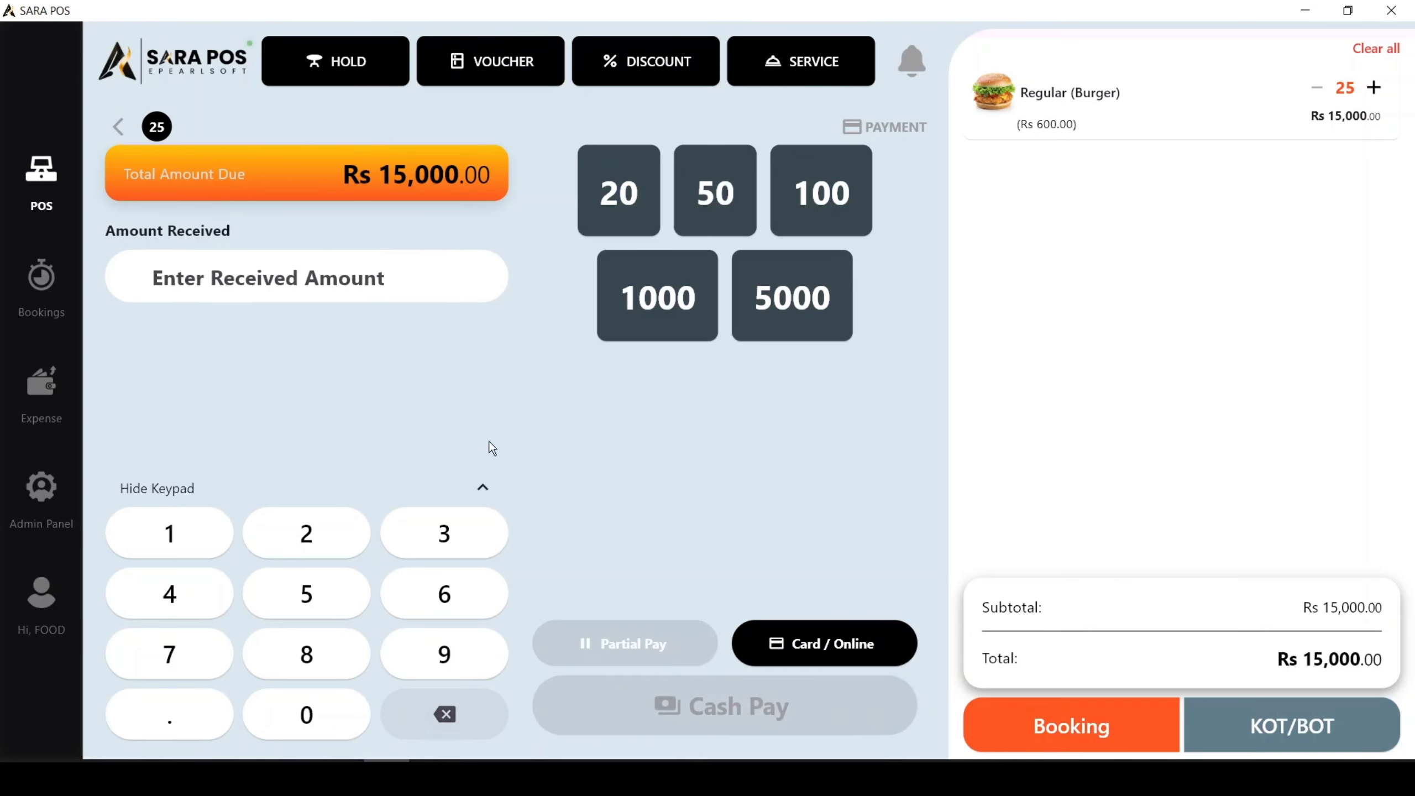
# Record a partial payment of Rs 5000 for the booking and open the bookings list
pyautogui.click(805, 312)
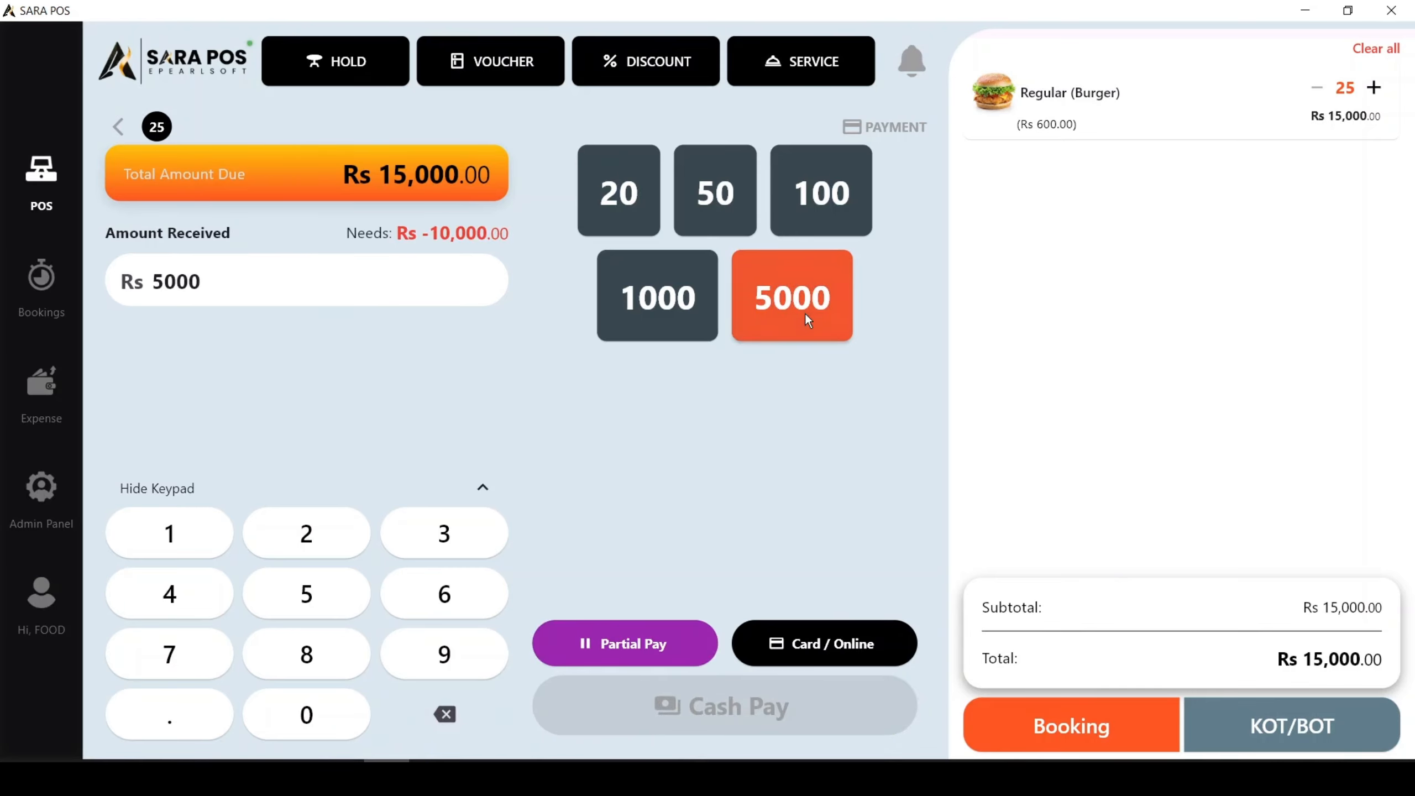
pyautogui.click(619, 644)
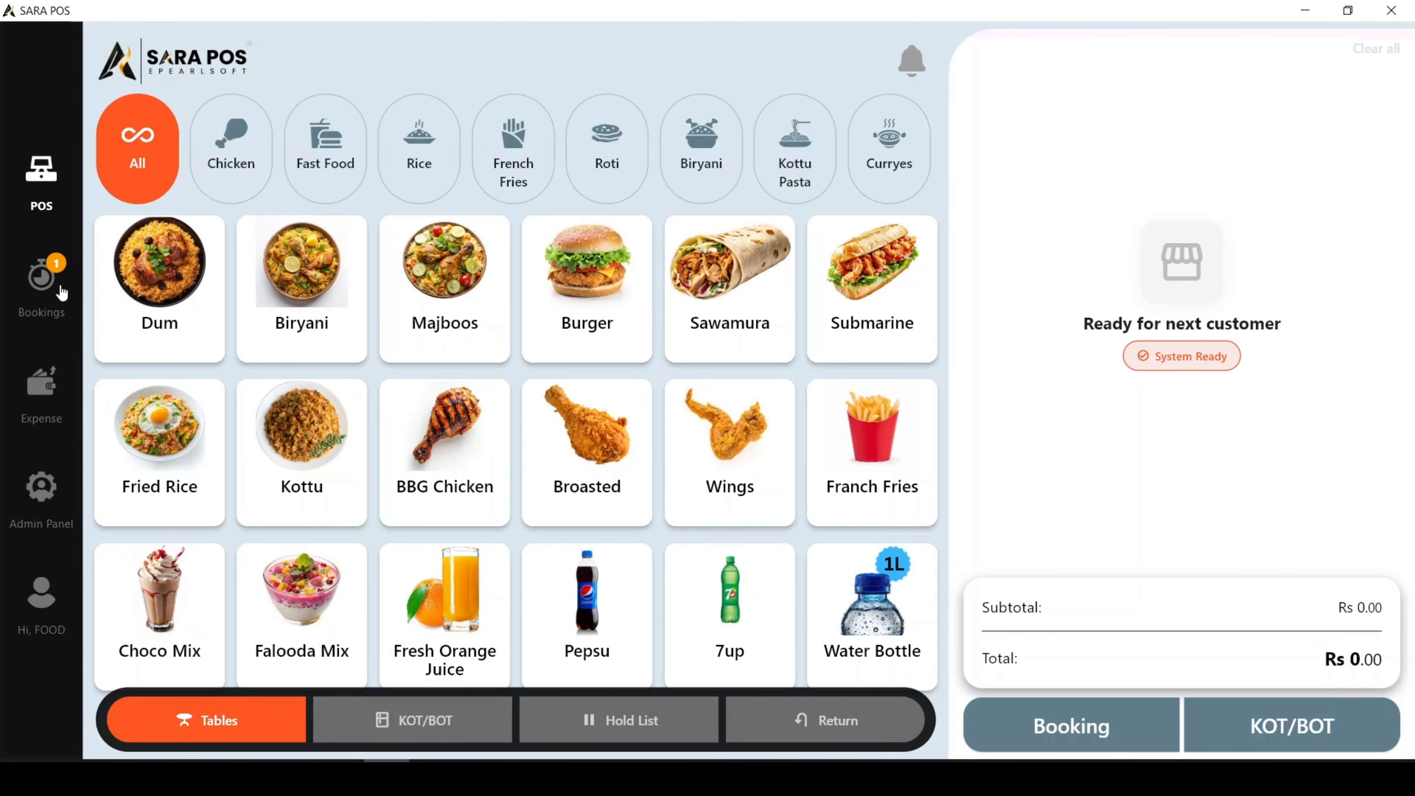
pyautogui.click(41, 287)
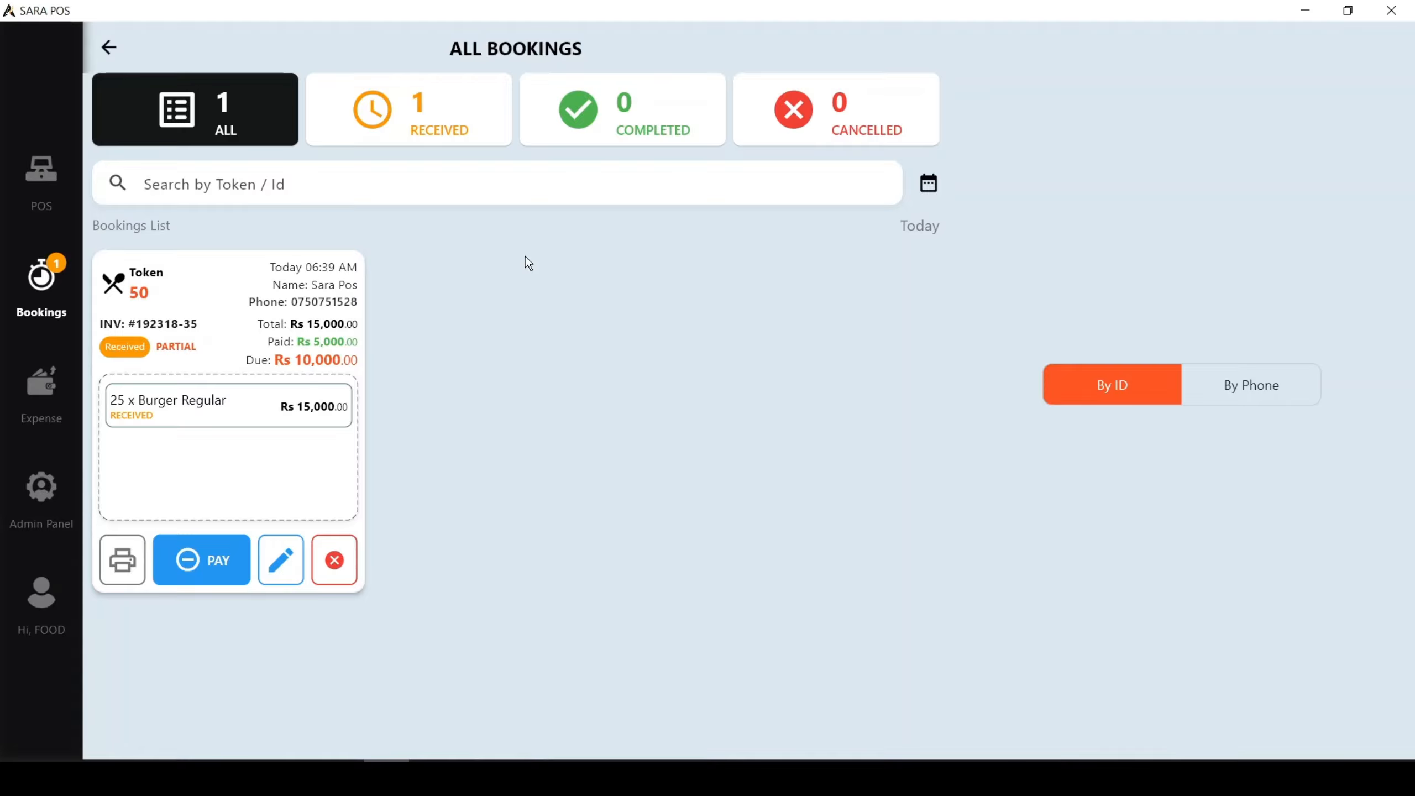
# View the cancel reasons for the whole booking and the cancellation prompt for its burger item, dismissing both
pyautogui.click(258, 190)
pyautogui.click(328, 569)
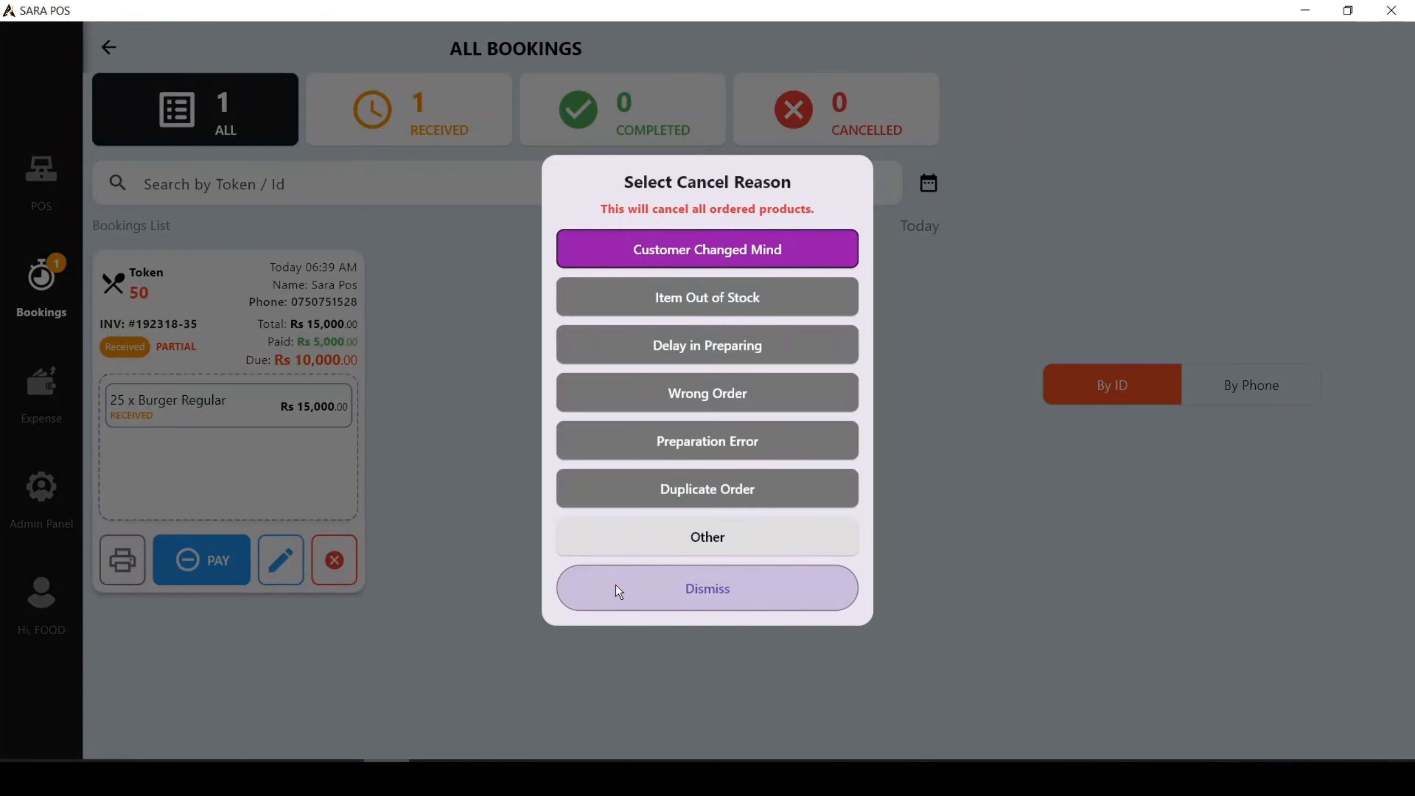
pyautogui.click(615, 585)
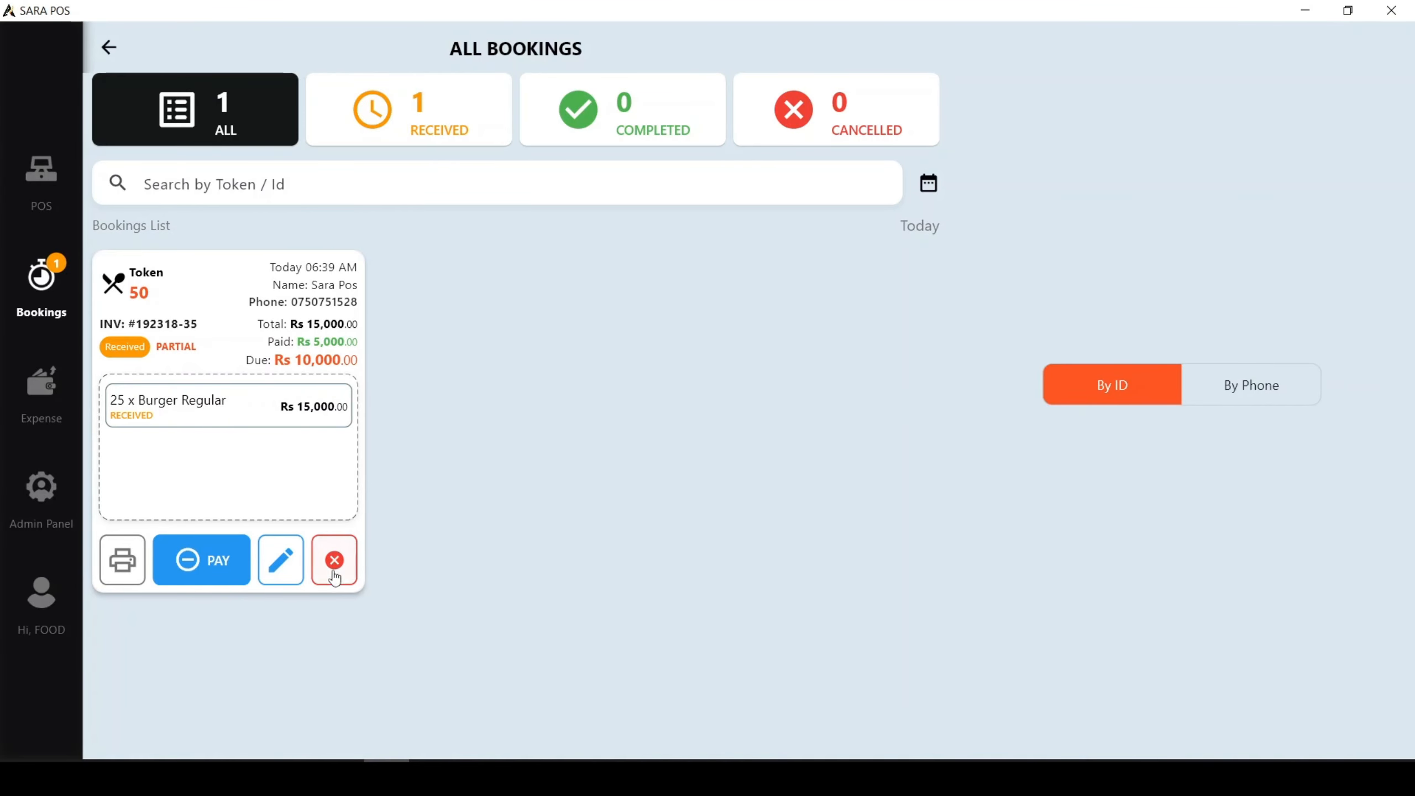
pyautogui.click(167, 422)
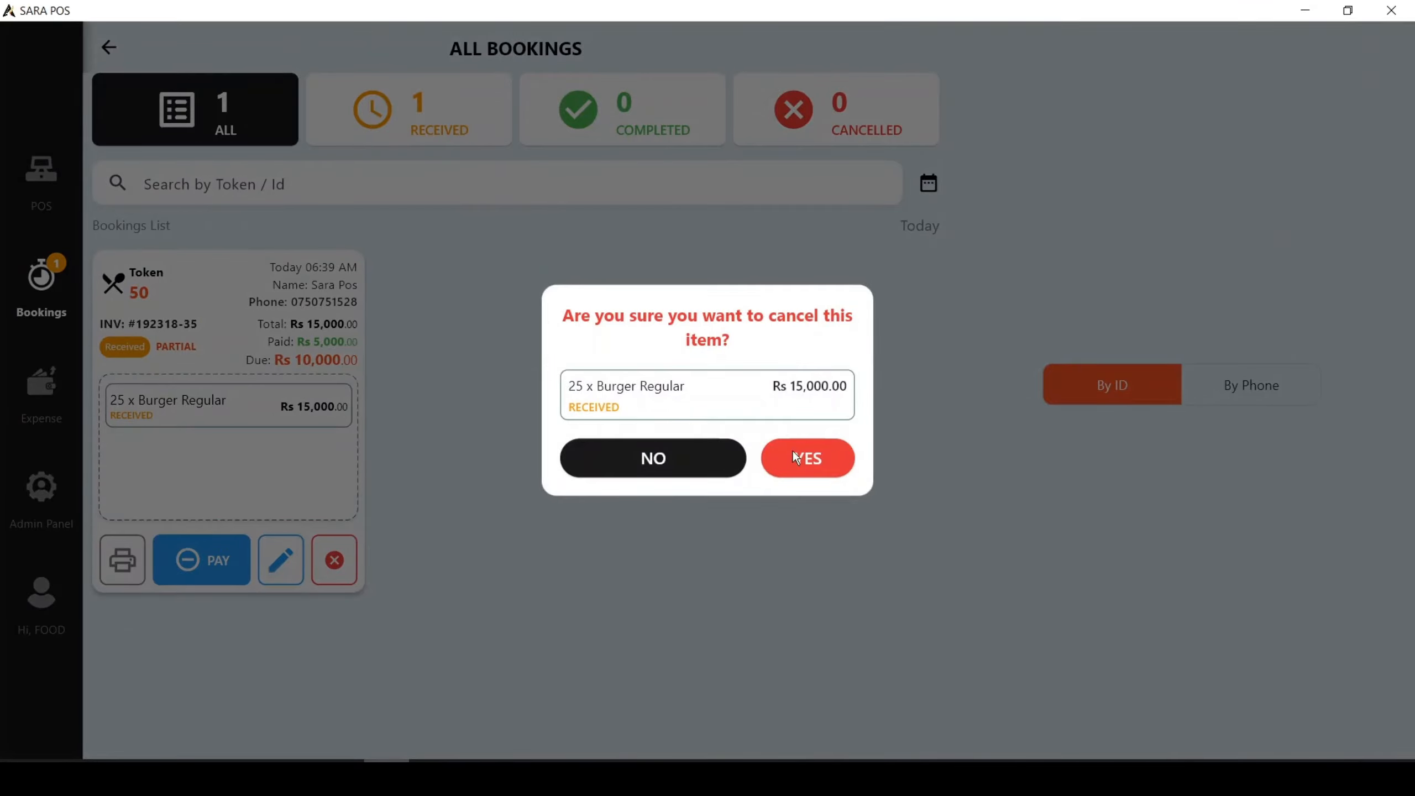
pyautogui.click(686, 452)
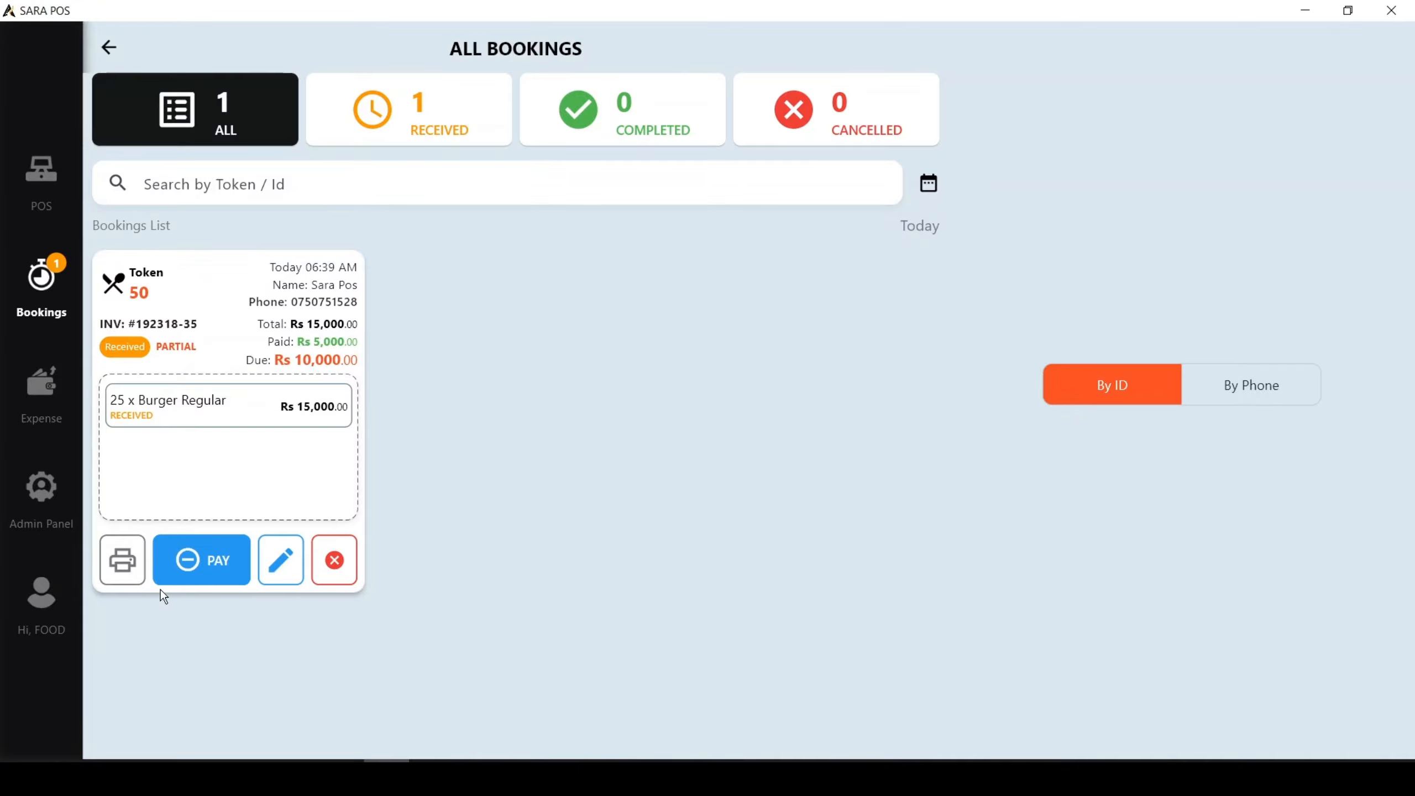
# Open payment for the partially paid burger booking, enter Rs 10000 as the received amount and submit the payment
pyautogui.click(138, 585)
pyautogui.click(225, 569)
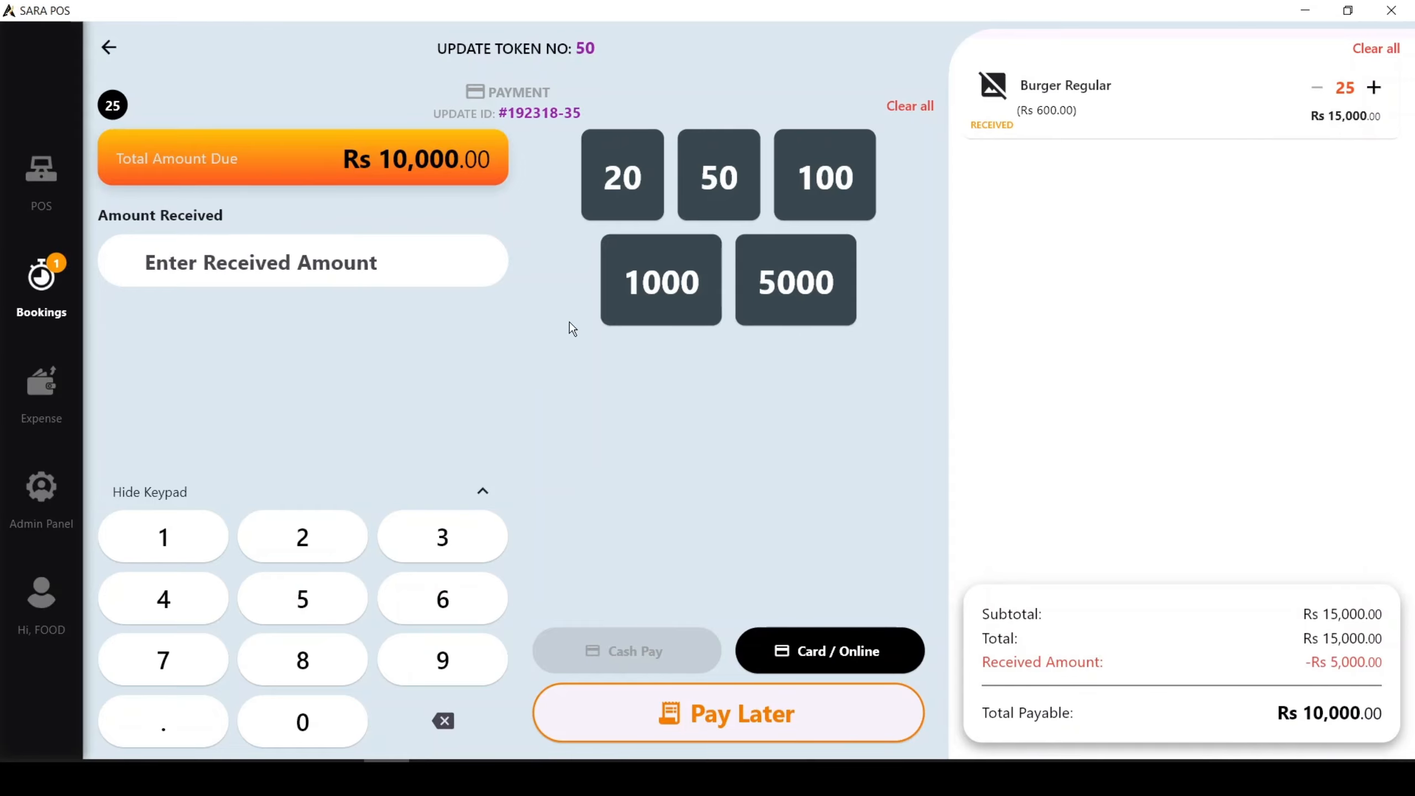
pyautogui.click(134, 537)
pyautogui.click(289, 720)
pyautogui.click(289, 720)
pyautogui.click(290, 720)
pyautogui.click(290, 720)
pyautogui.click(825, 716)
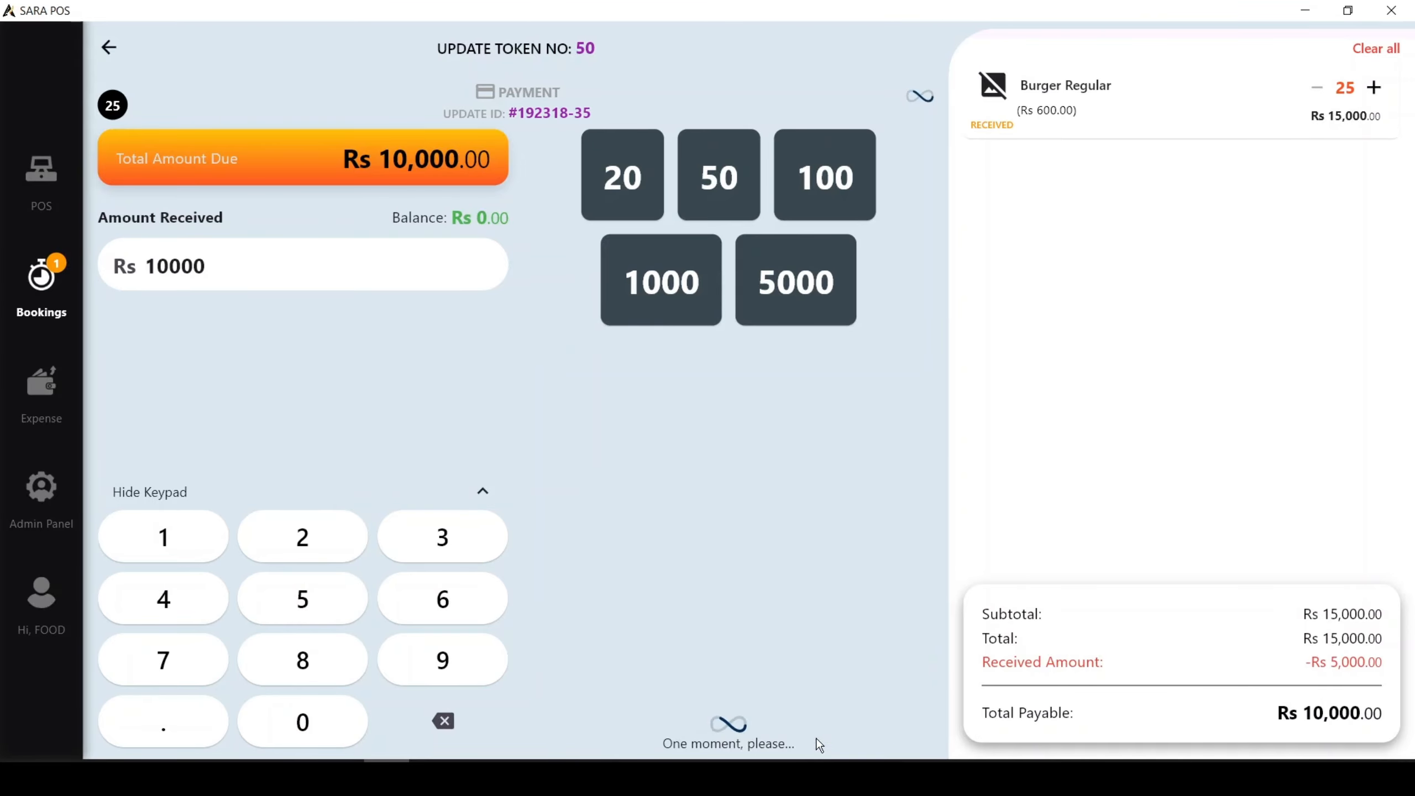